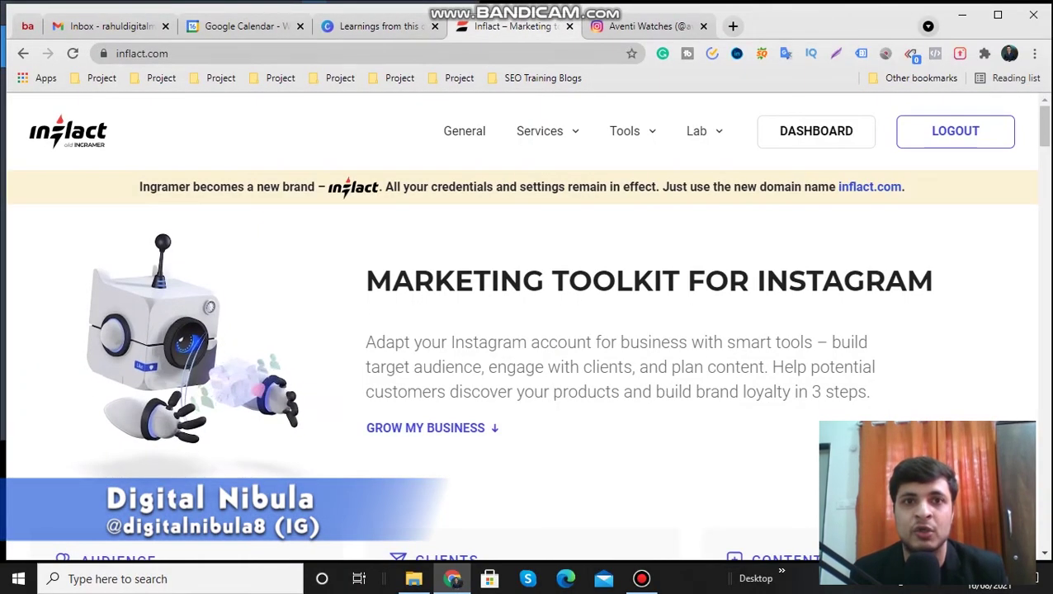
- Scroll down the Inflact homepage and back up to the top
scroll(526, 330, down, 3)
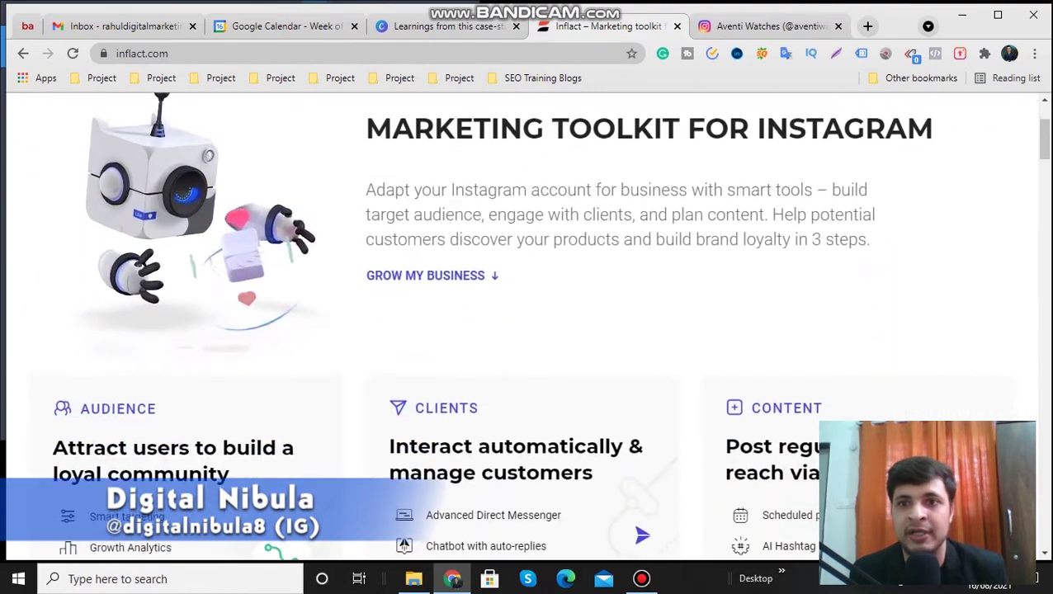
scroll(527, 330, down, 2)
scroll(526, 330, up, 5)
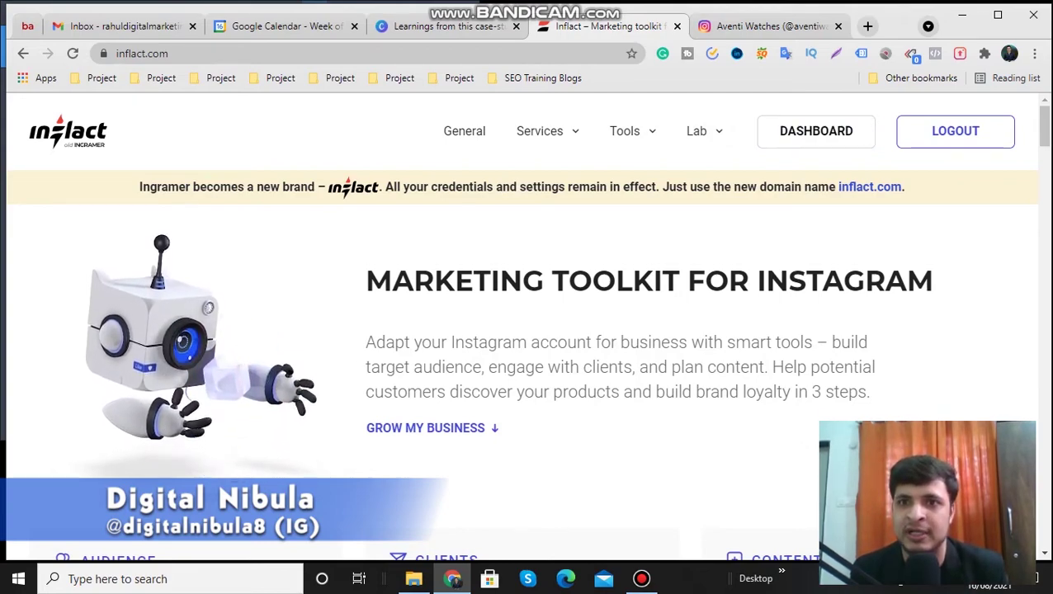
scroll(528, 330, down, 5)
scroll(528, 330, up, 5)
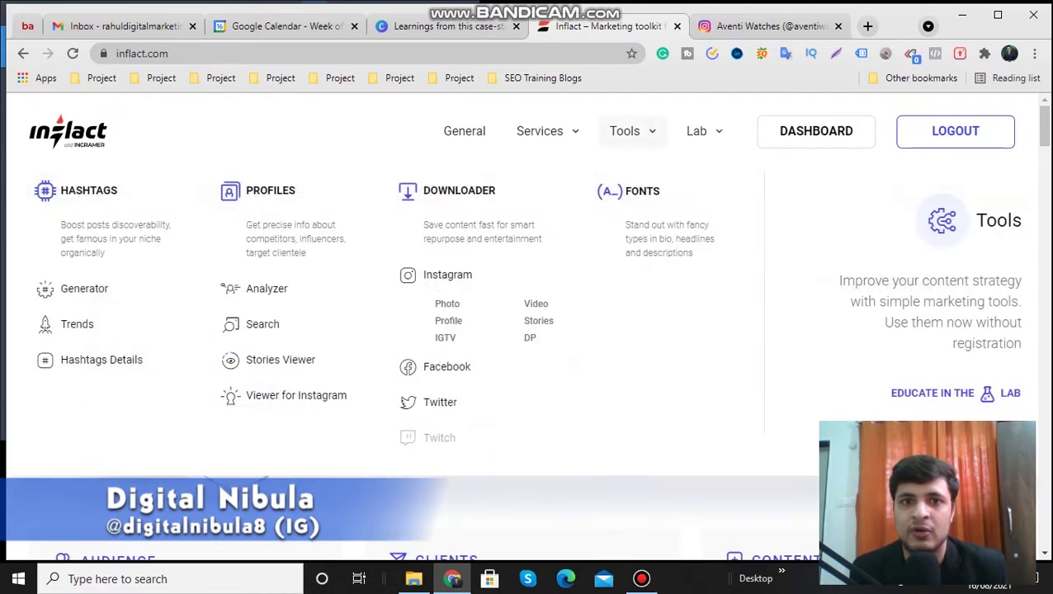
- Choose Search under Profiles in the Tools menu to open Instagram profile search
mouse_move(547, 130)
mouse_move(625, 131)
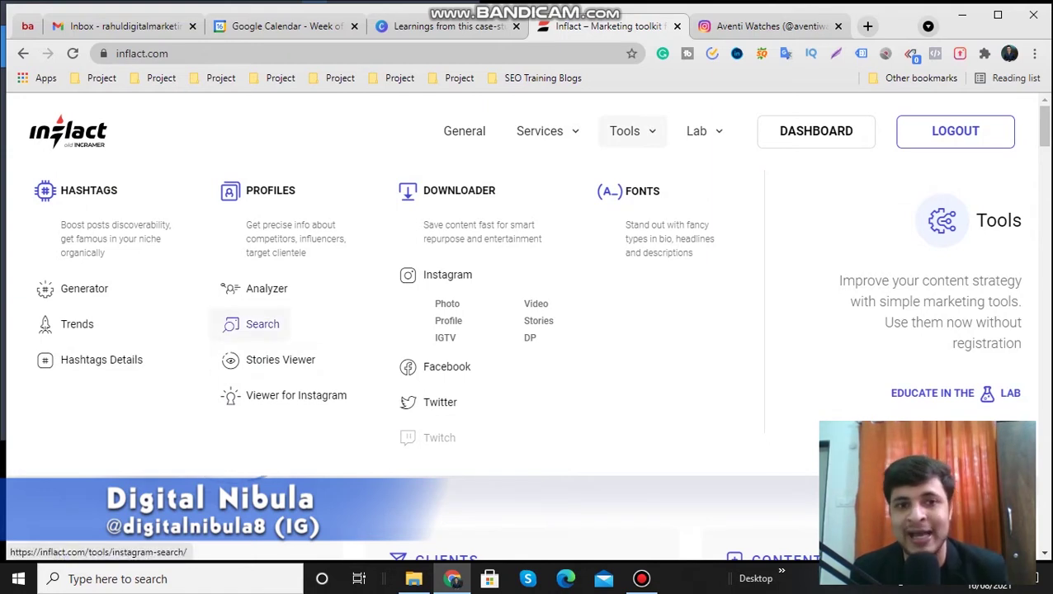
click(263, 324)
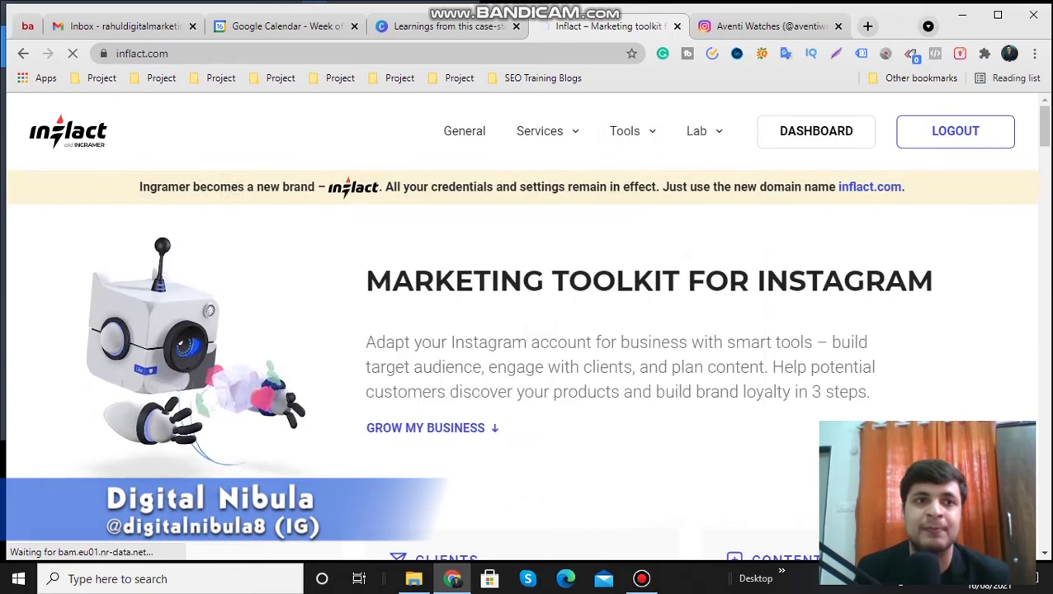
- Scroll down the User Search for Instagram page and click into the keyword field
scroll(527, 331, down, 3)
scroll(526, 330, down, 3)
scroll(526, 330, up, 6)
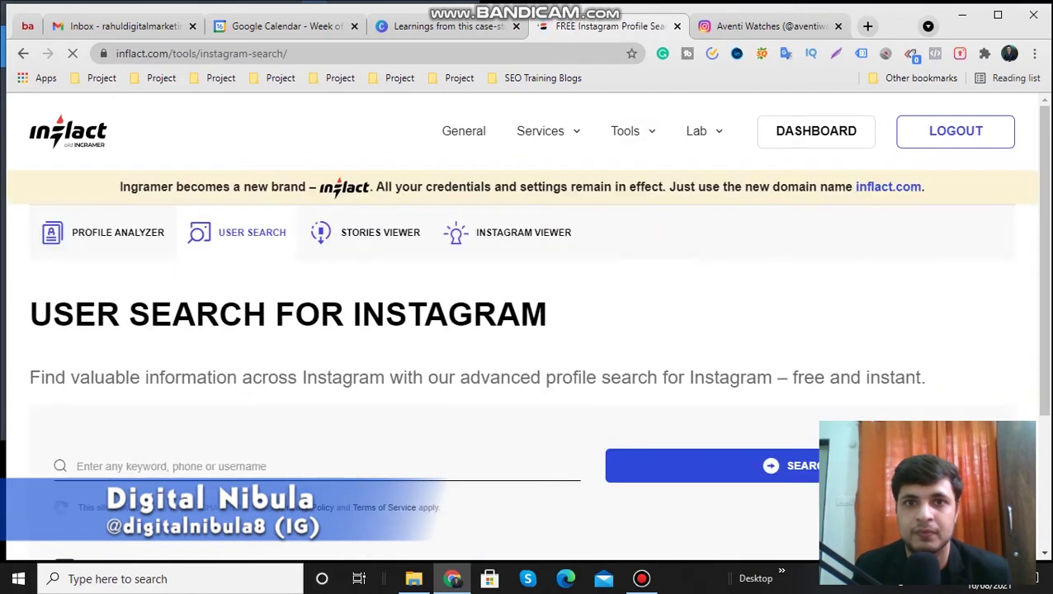
scroll(527, 330, down, 1)
scroll(527, 330, down, 2)
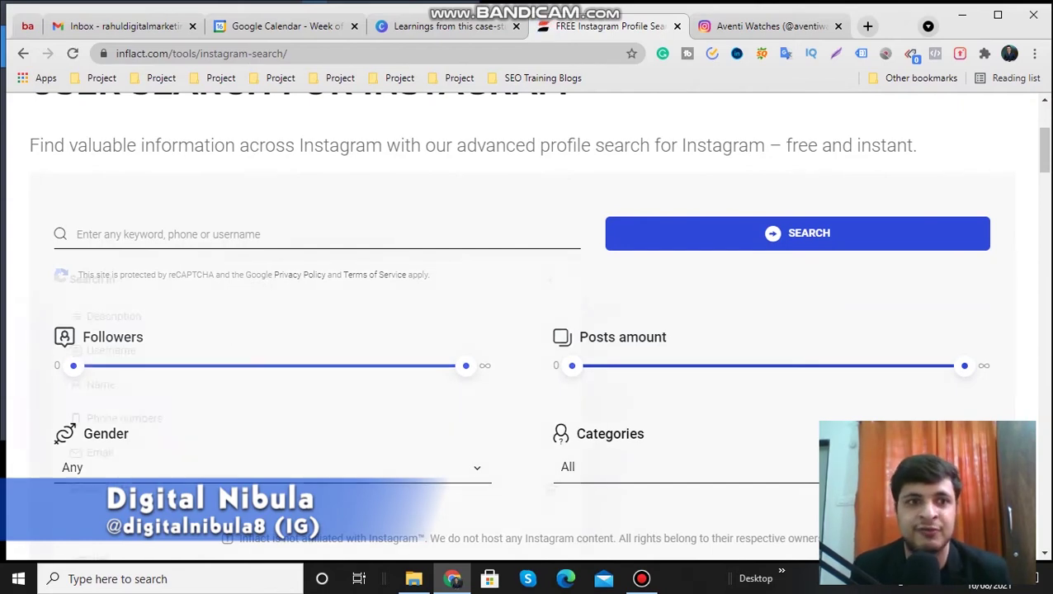
click(77, 234)
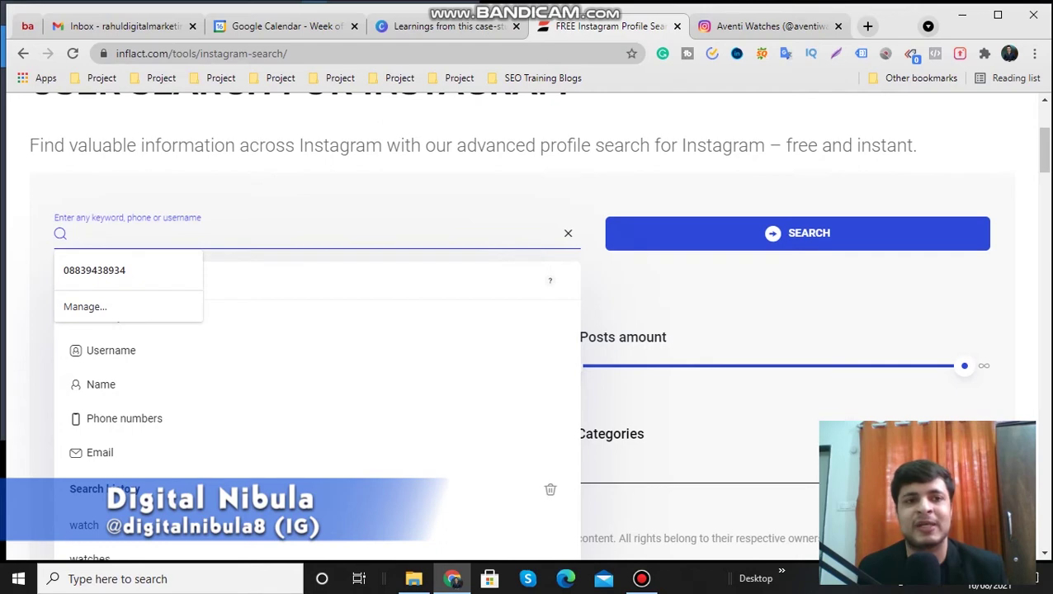
- Enter 'watch' as the keyword and limit the Followers range to 0–1k
text(atch)
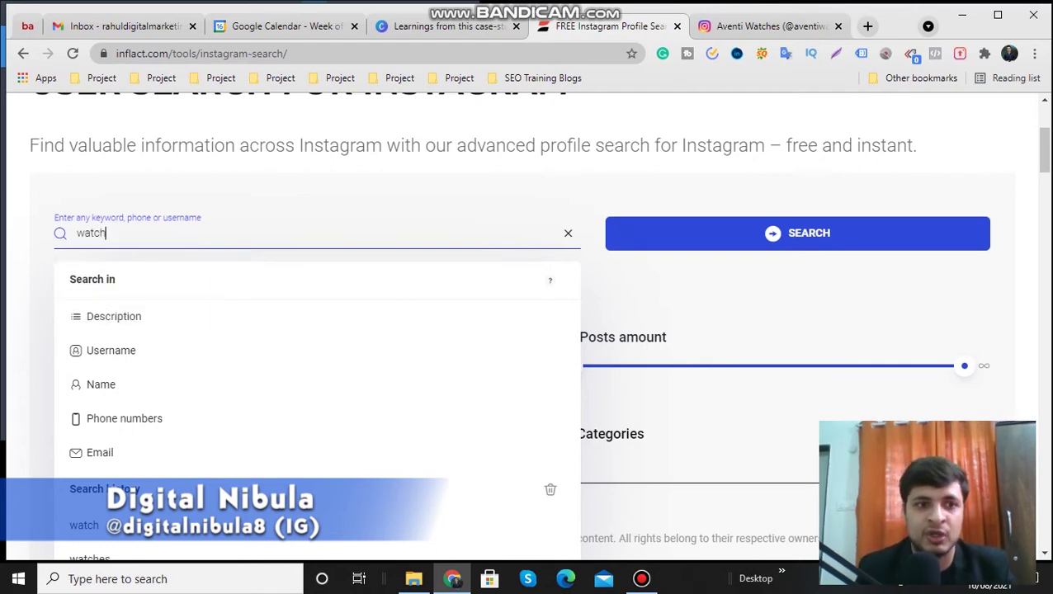
key(Escape)
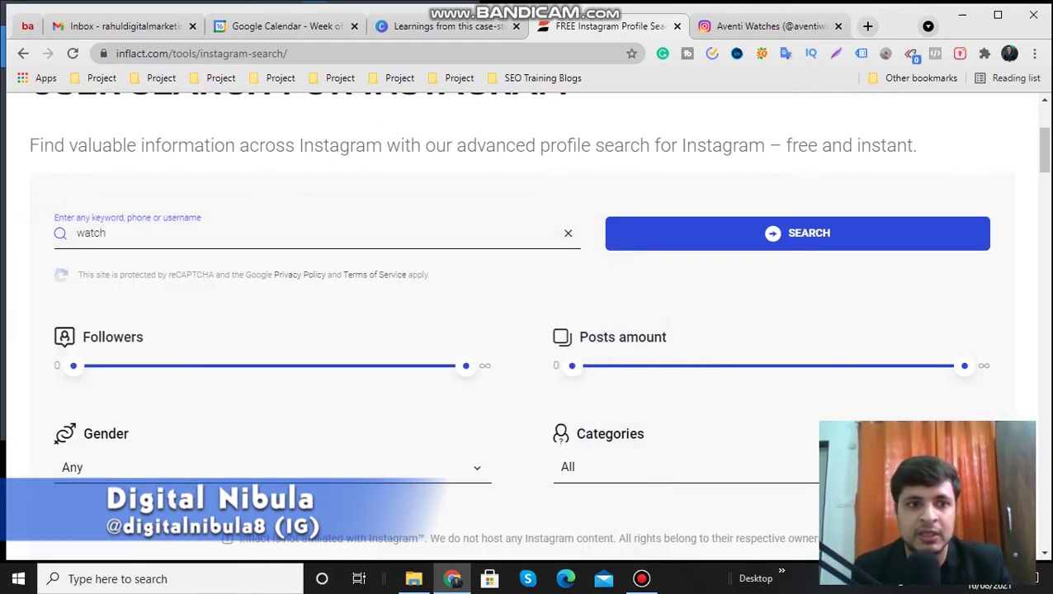
drag(465, 365, 242, 366)
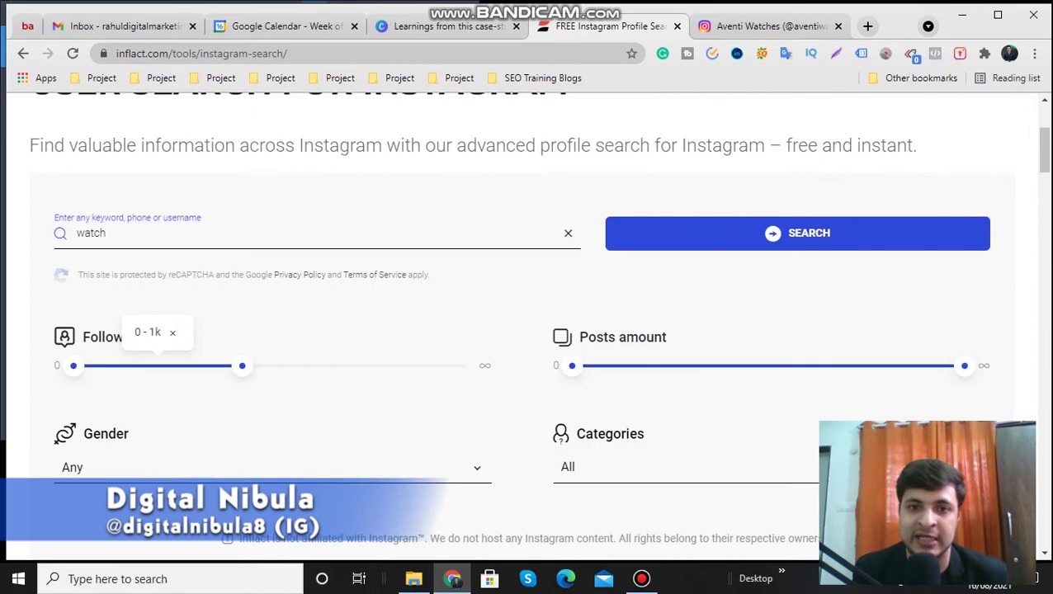
- Pick Shopping & Retail from the Categories dropdown for the watch search
scroll(528, 330, down, 1)
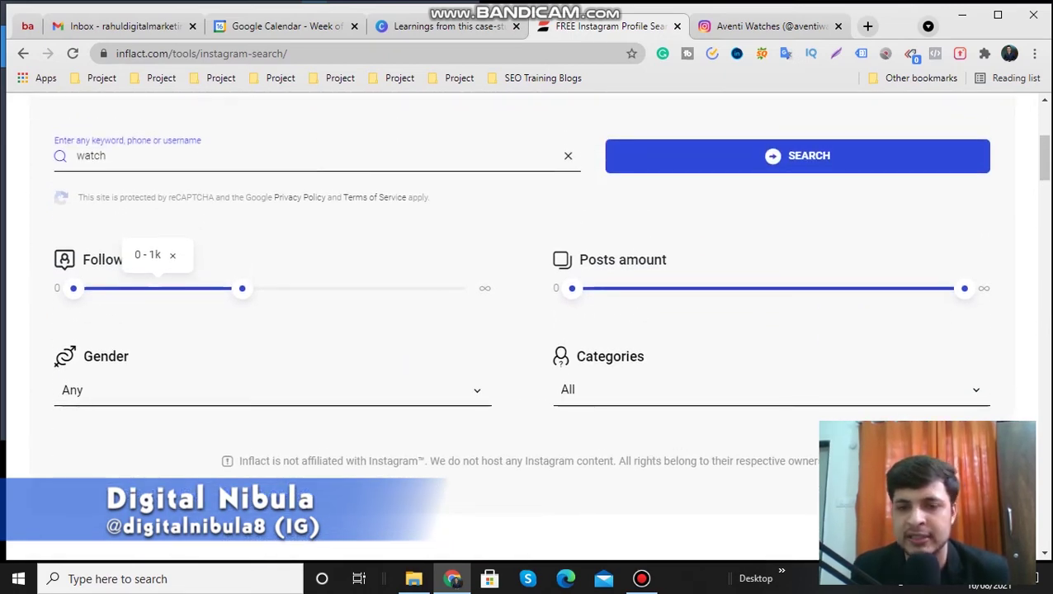
click(768, 389)
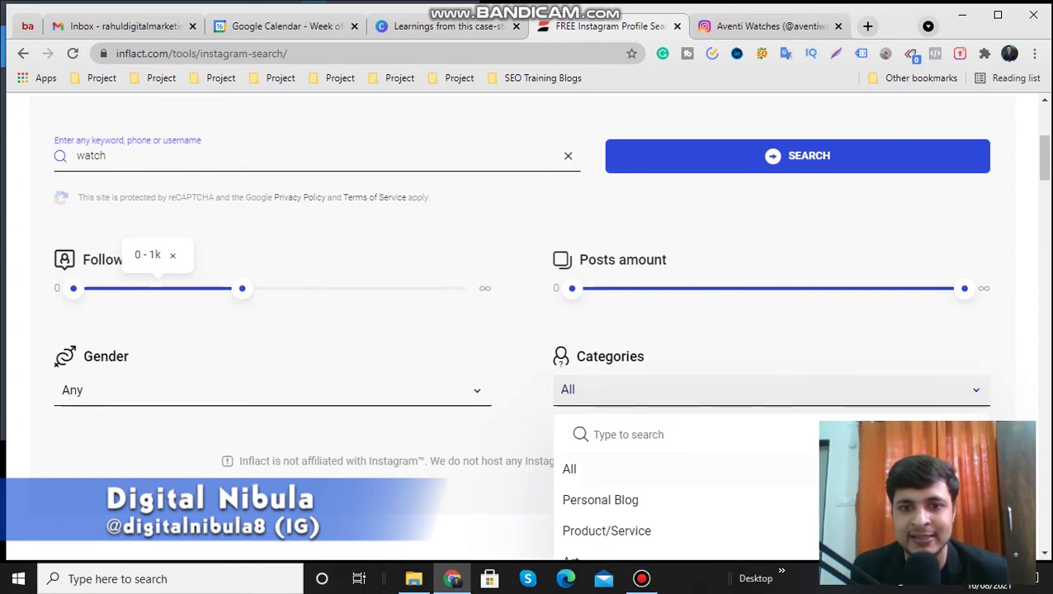
scroll(685, 503, down, 1)
scroll(684, 499, down, 1)
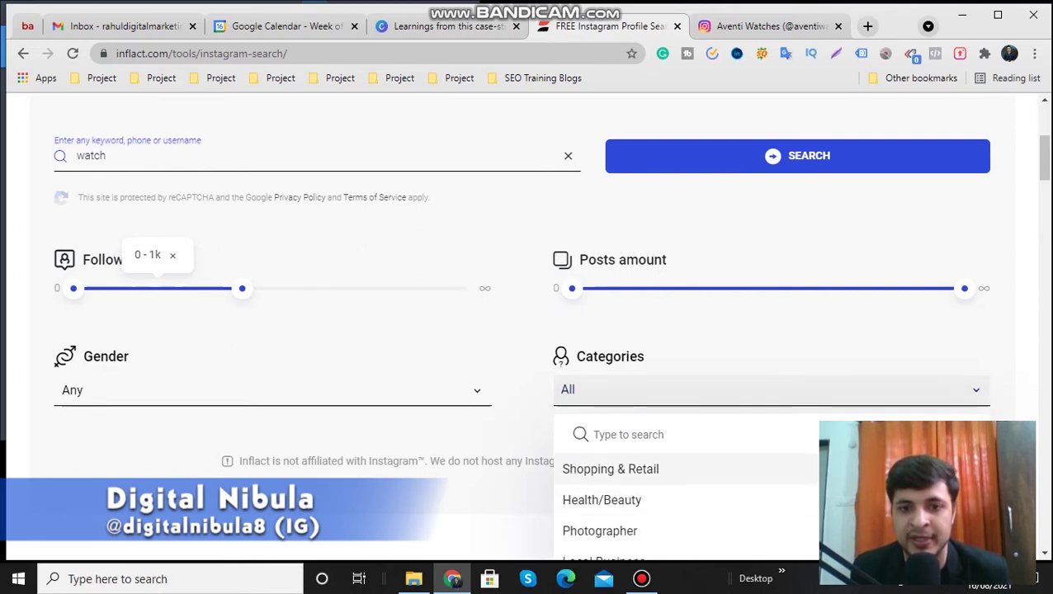
click(610, 469)
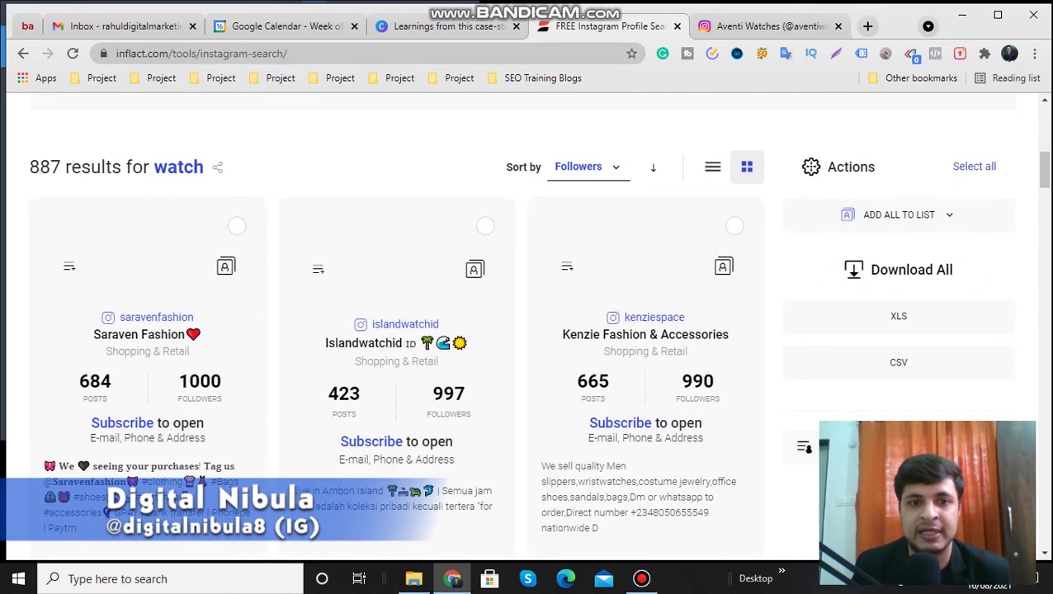
- Browse the 887 watch result cards, then switch to the Aventi Watches Instagram tab
scroll(538, 326, down, 1)
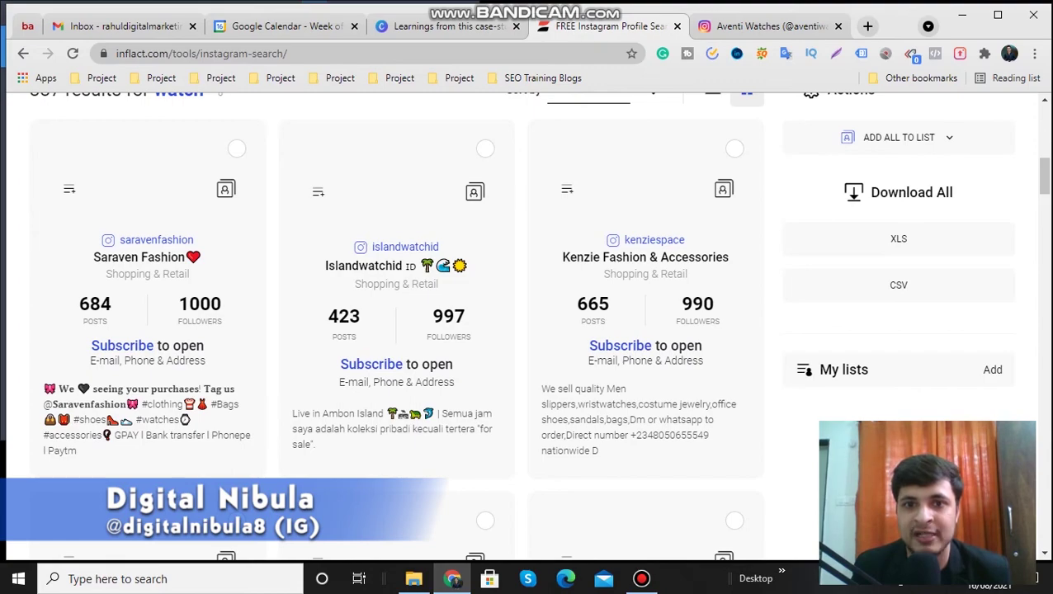
scroll(396, 326, down, 2)
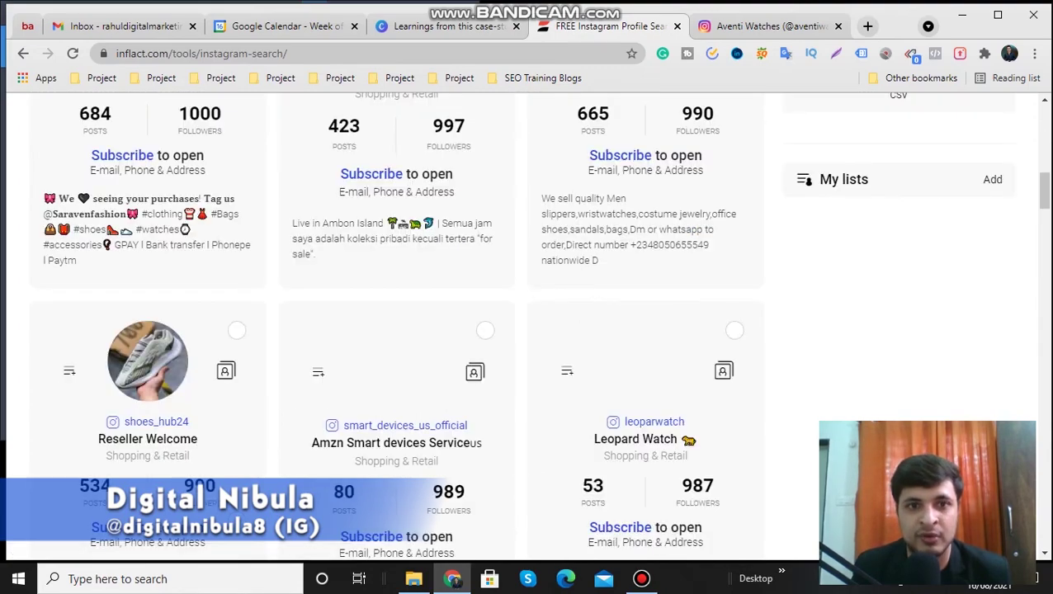
scroll(312, 557, down, 10)
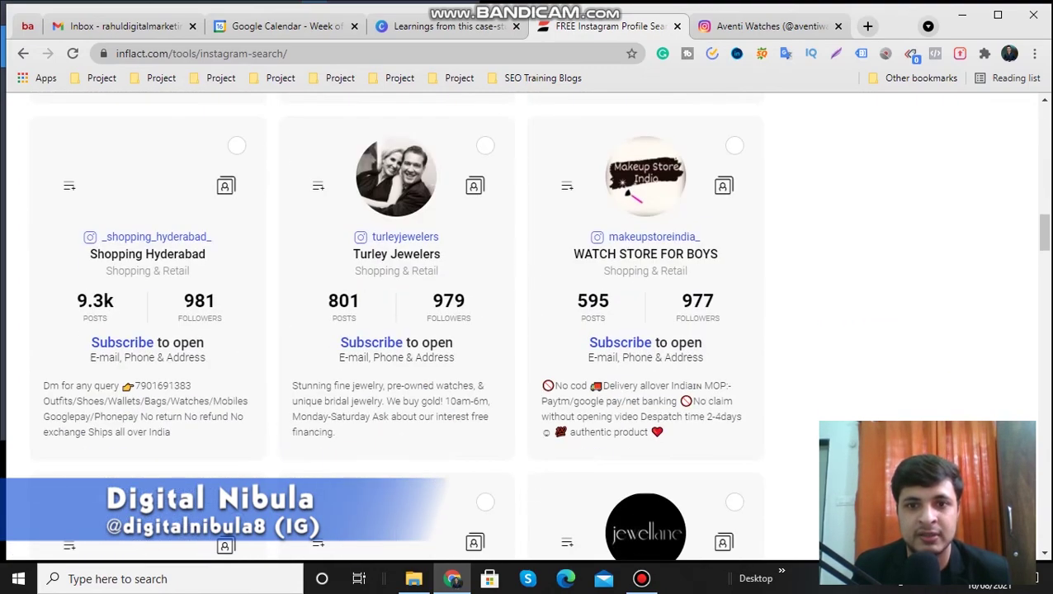
scroll(312, 557, down, 13)
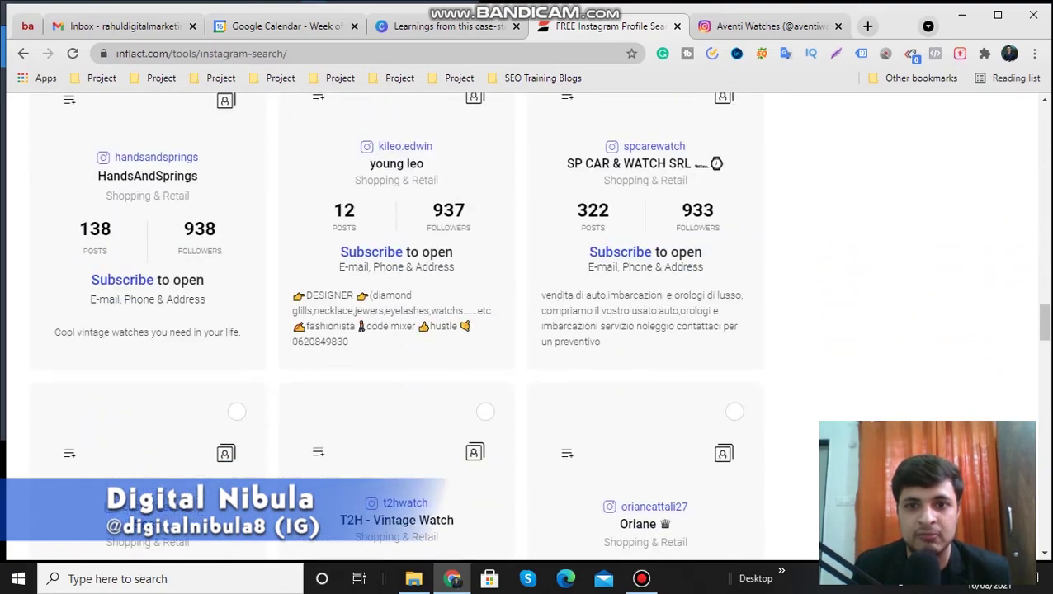
scroll(397, 330, up, 20)
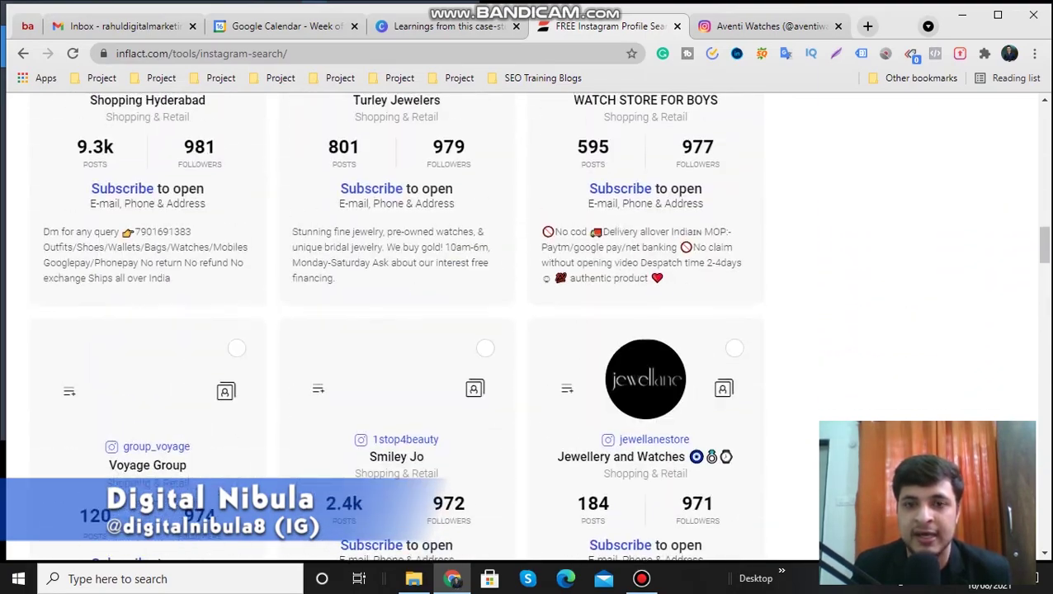
scroll(682, 233, up, 4)
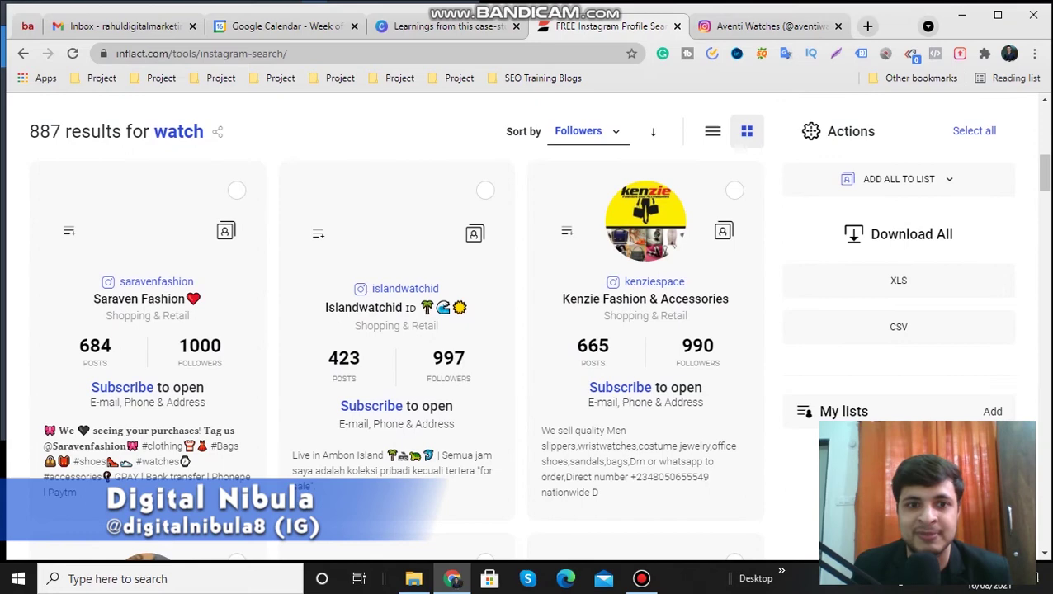
scroll(644, 330, up, 1)
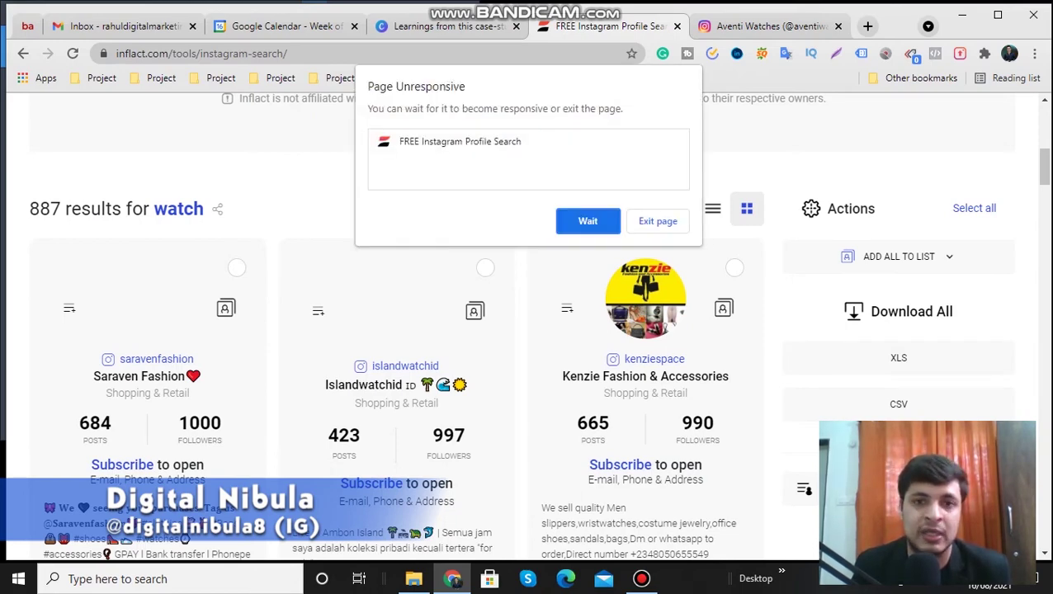
click(751, 26)
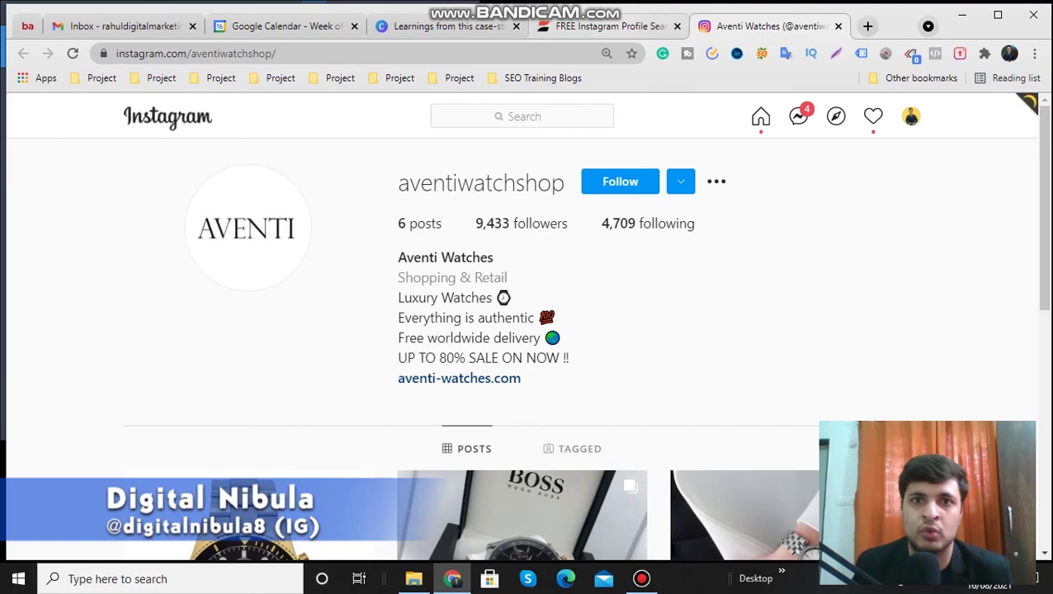
- Scroll the Instagram profile, then present the Inflact slide full screen in Canva
scroll(248, 346, down, 6)
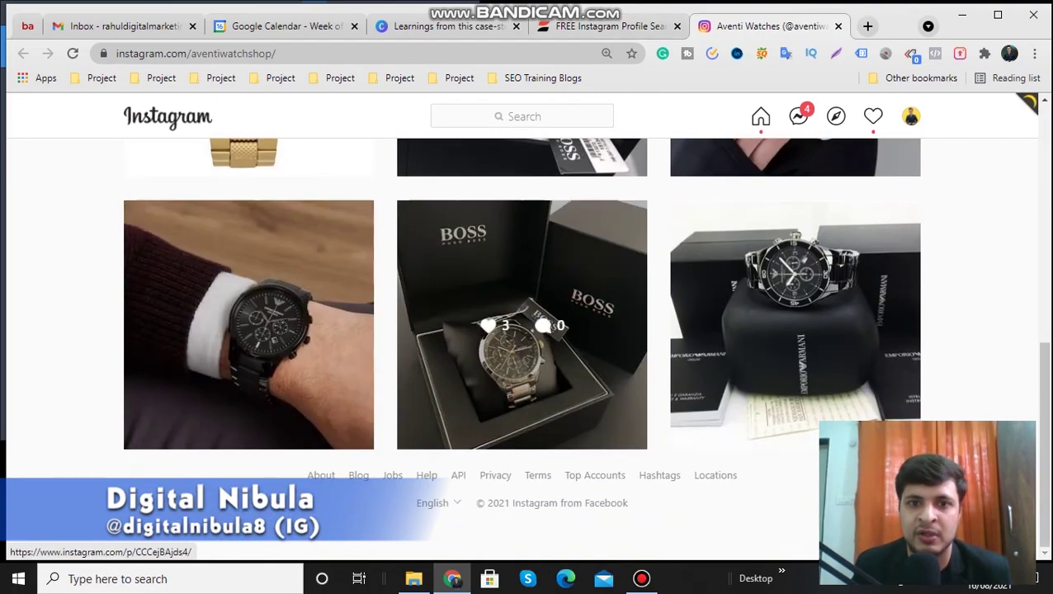
scroll(521, 330, up, 5)
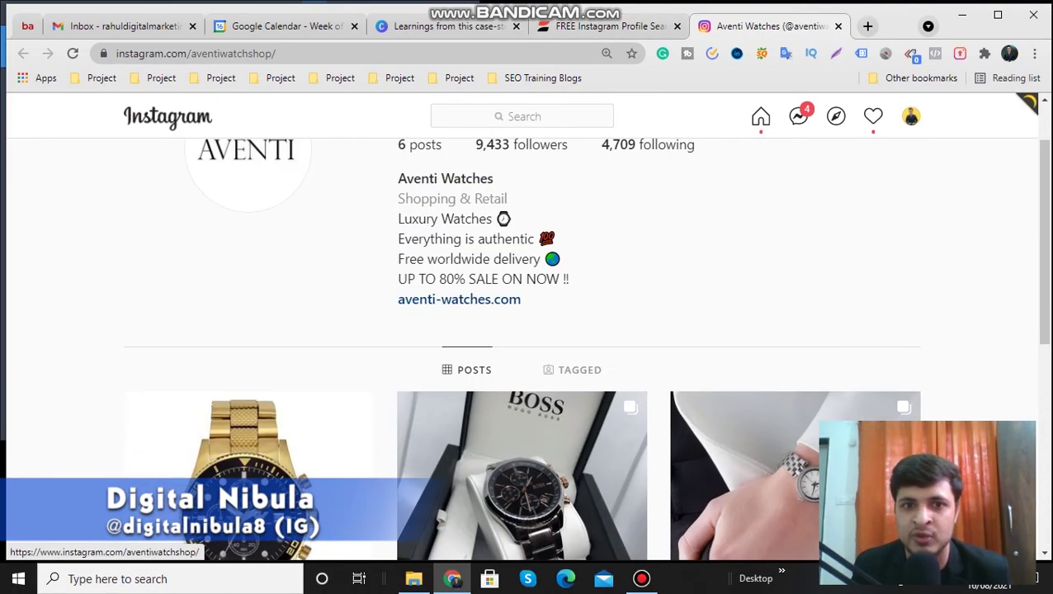
scroll(522, 330, up, 1)
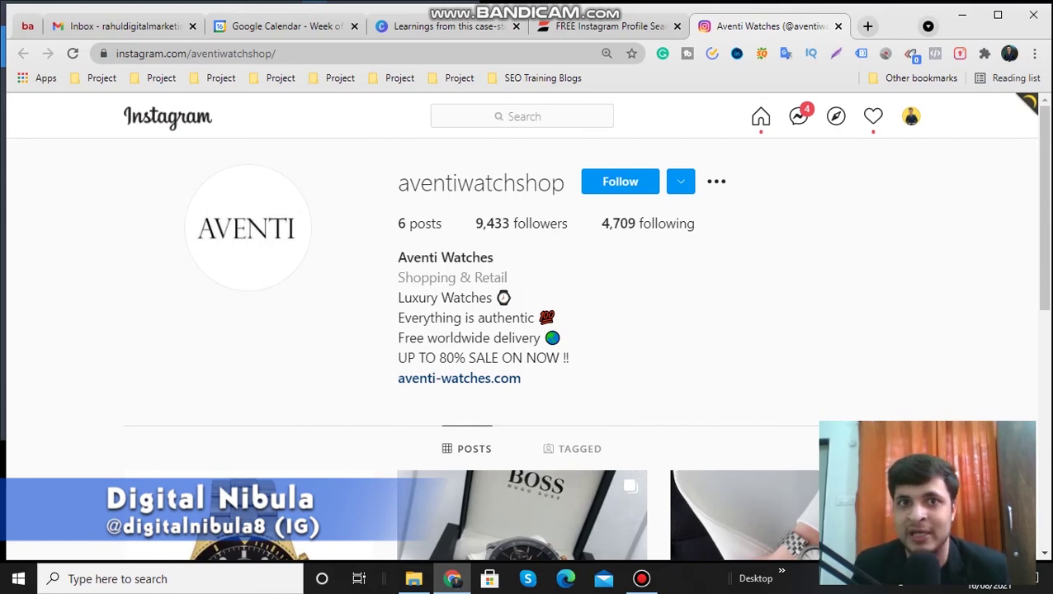
key(ctrl+4)
key(ctrl+alt+p)
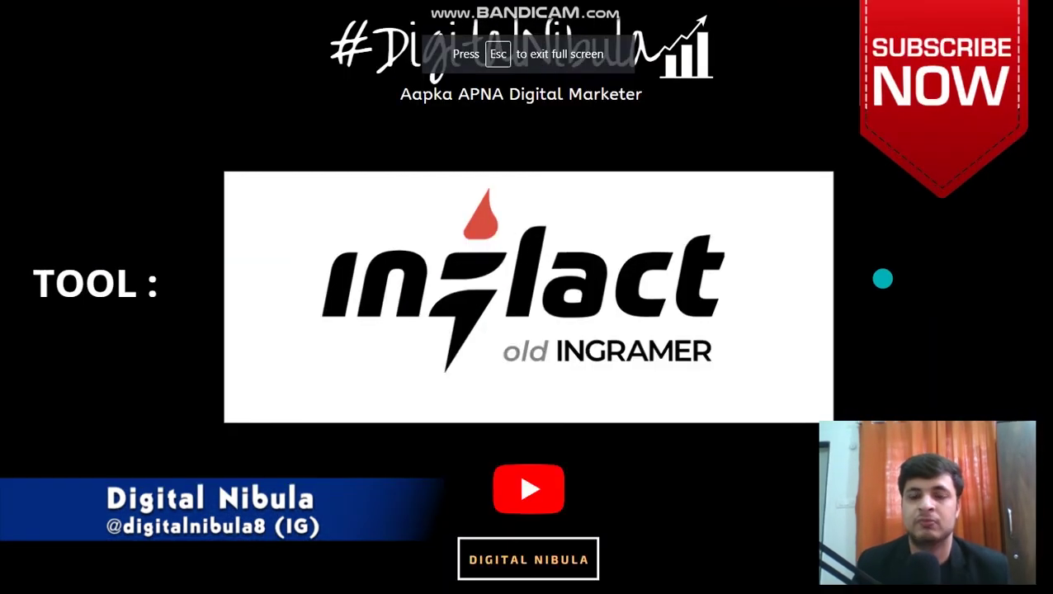